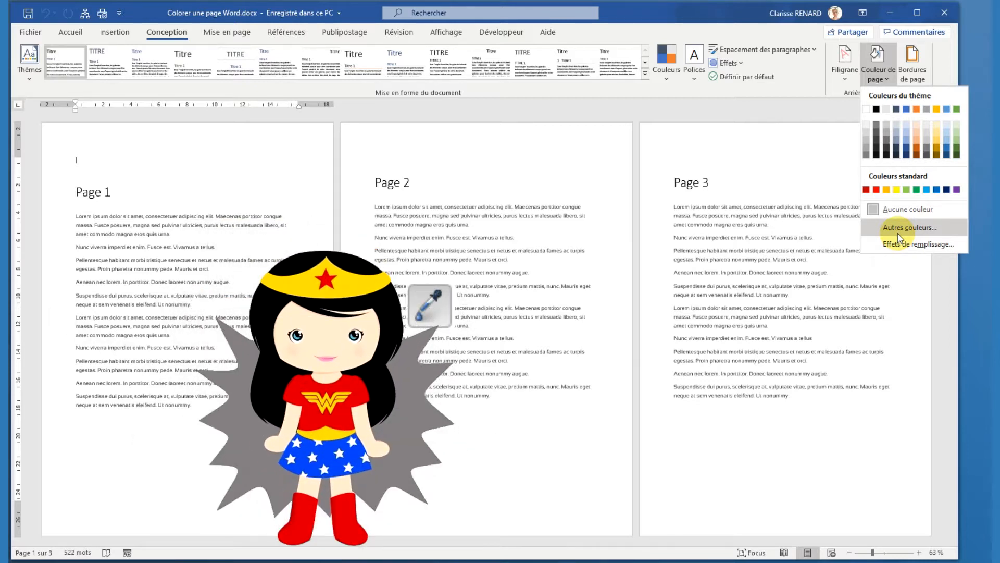
# - Apply a custom page colour with RGB values 236, 112, 99 to the document
pyautogui.click(899, 233)
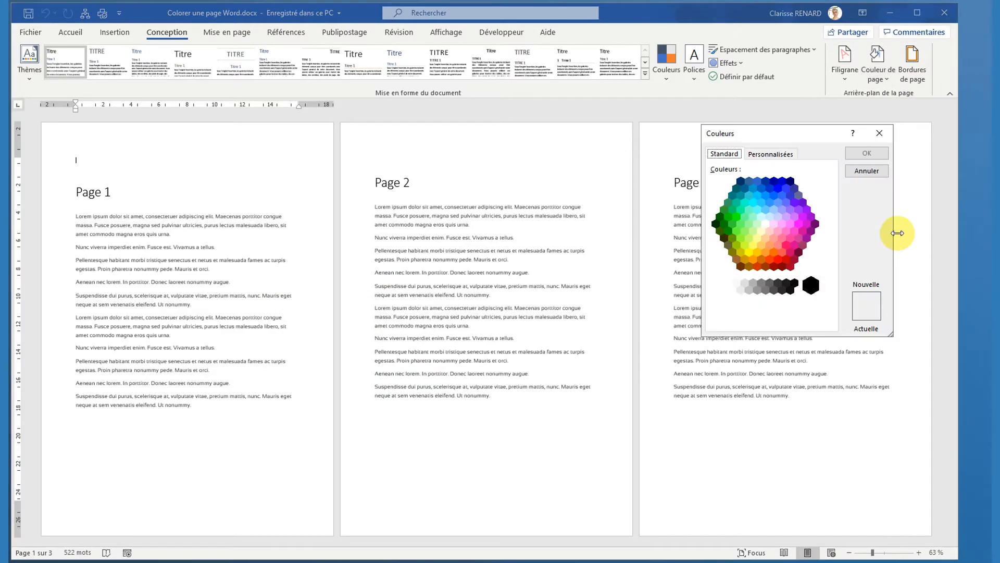
pyautogui.click(791, 154)
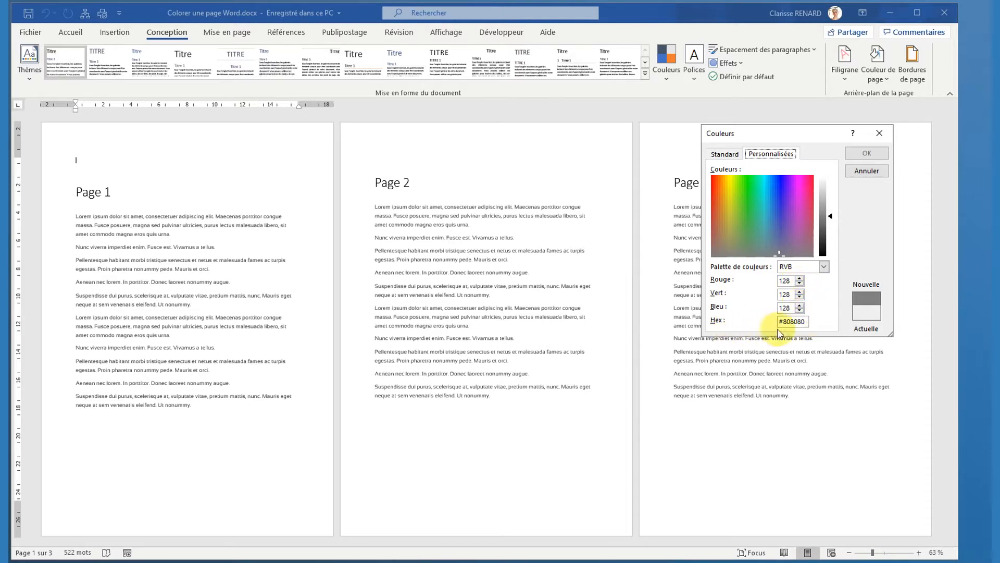
pyautogui.doubleClick(785, 281)
pyautogui.write('236')
pyautogui.press('Tab')
pyautogui.write('112')
pyautogui.press('Tab')
pyautogui.write('99')
pyautogui.press('Tab')
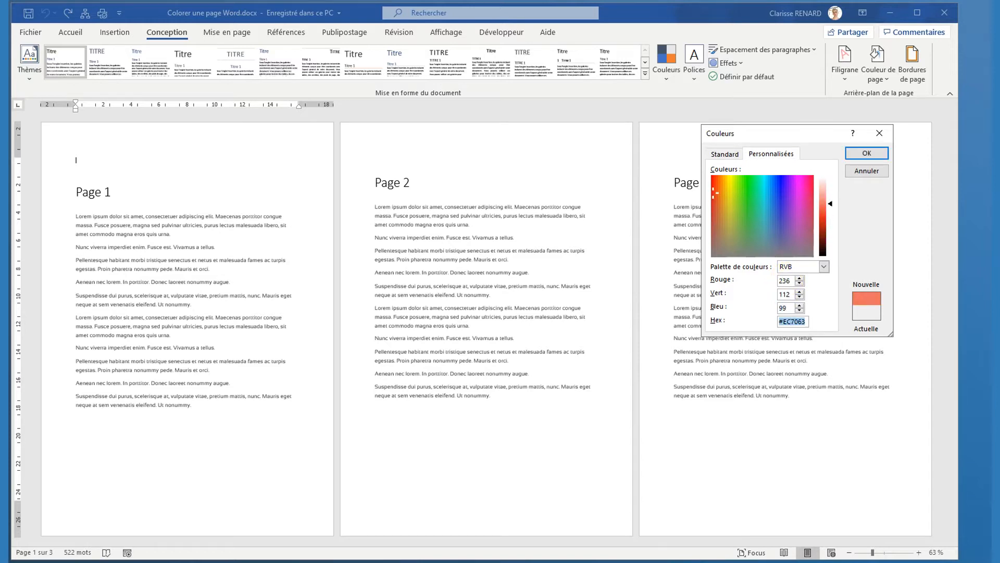
pyautogui.click(867, 153)
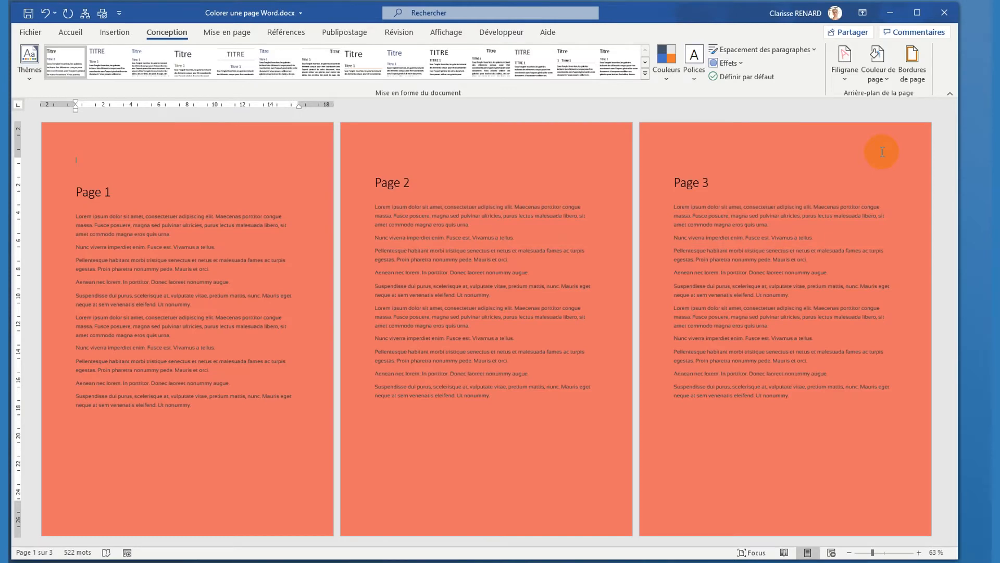
# - Select all the document's text and change its font colour to white
pyautogui.hotkey('ctrl', 'a')
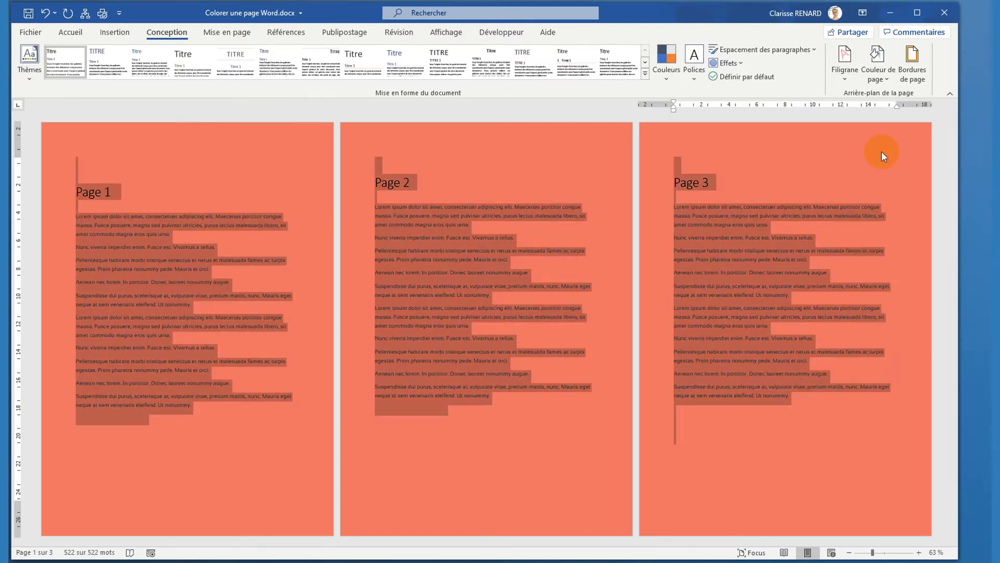
pyautogui.click(72, 32)
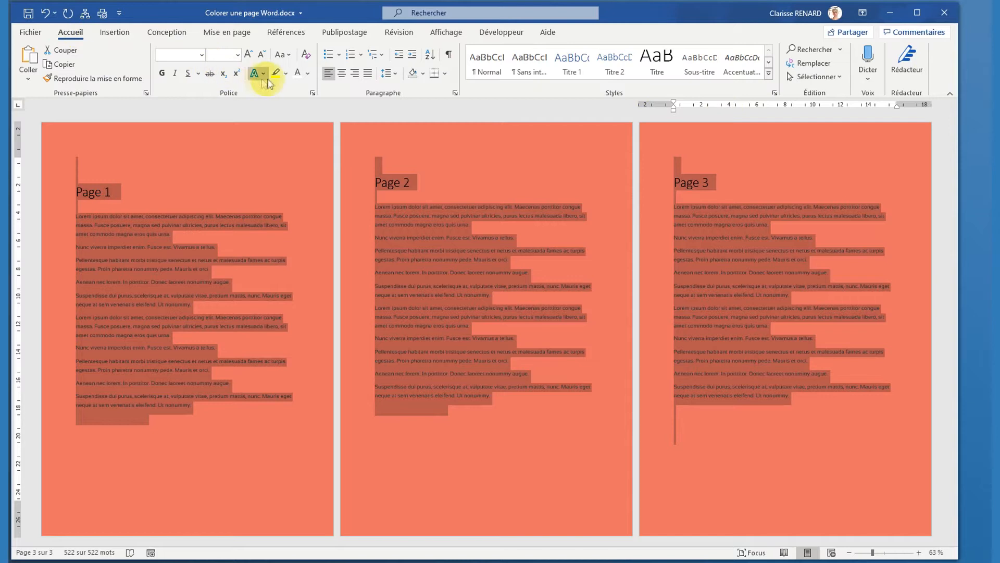
pyautogui.click(299, 76)
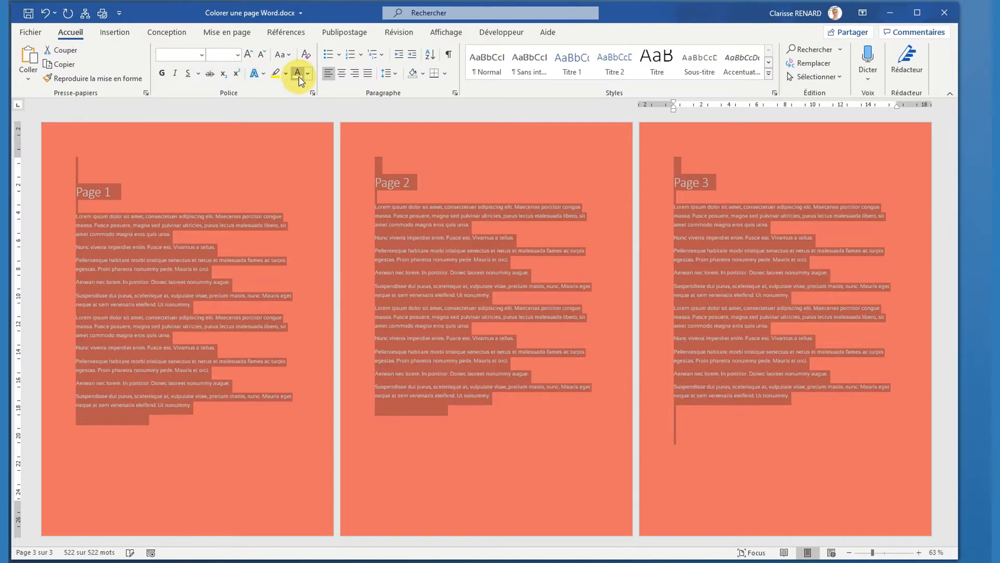
pyautogui.click(967, 157)
pyautogui.click(953, 179)
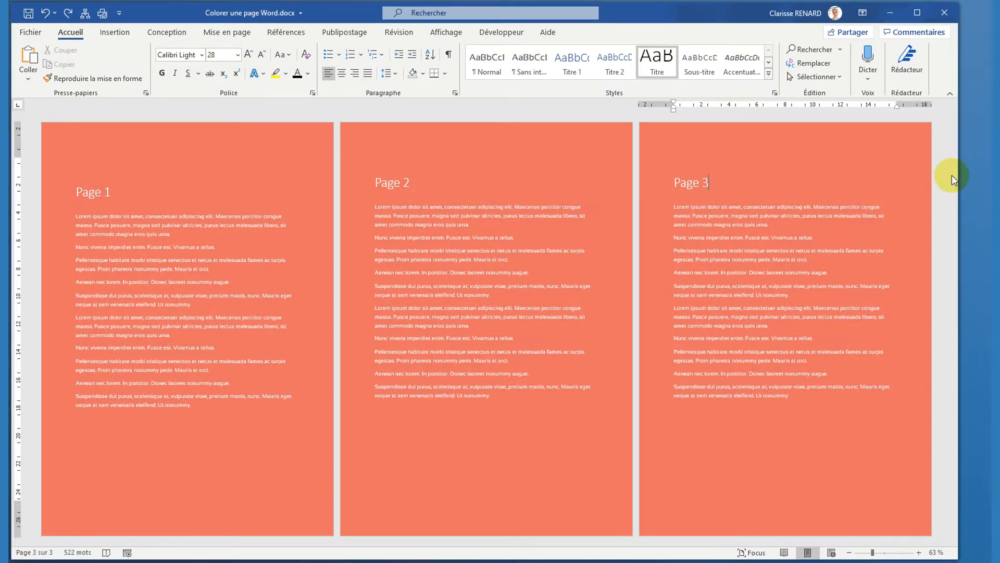
# - Open the fill effects (Effets de remplissage) for the page colour
pyautogui.hotkey('ctrl', 'a')
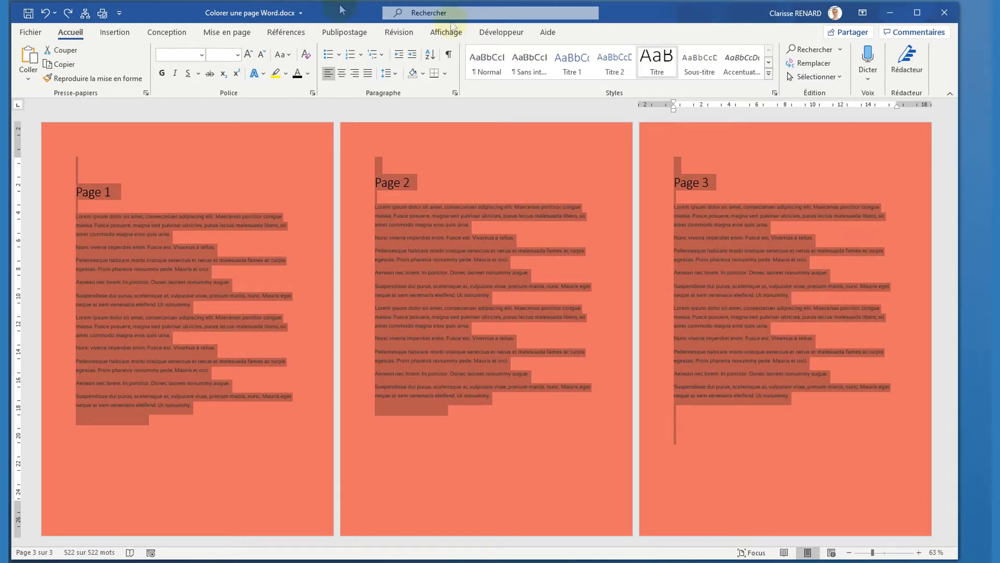
pyautogui.click(167, 34)
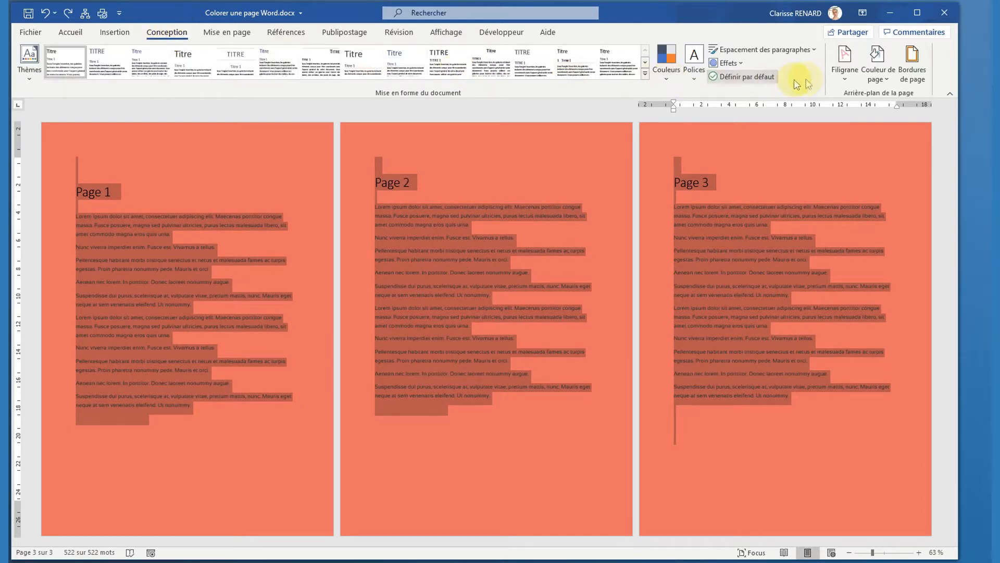
pyautogui.click(878, 62)
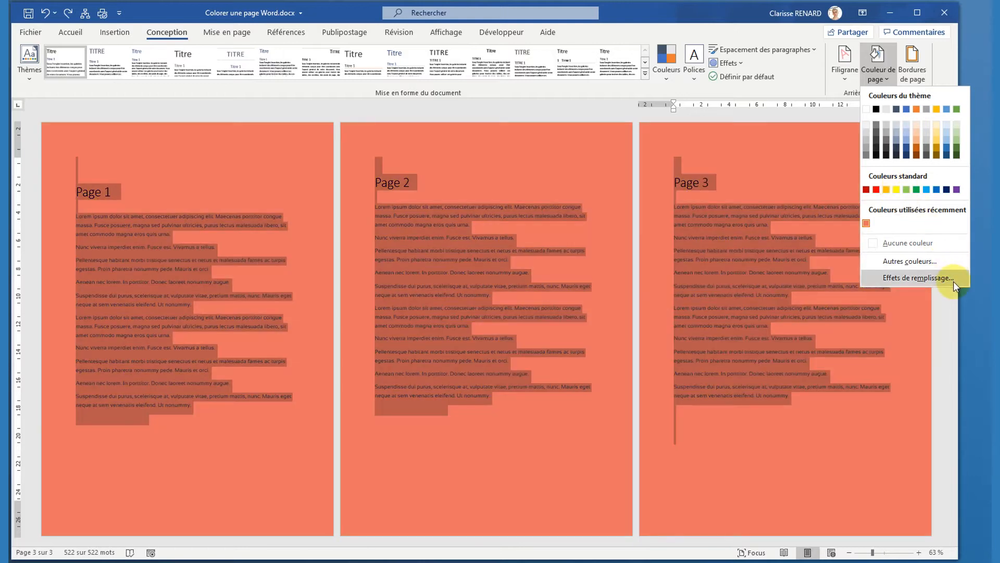
pyautogui.click(954, 281)
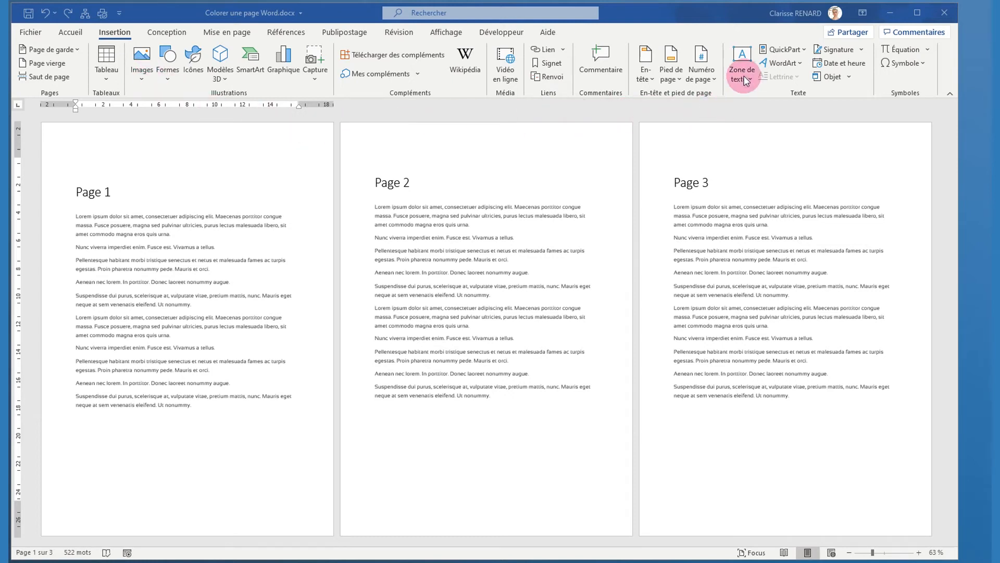
# - Draw a rectangle covering the whole of page 1, about 29.6 cm high and 21.2 cm wide
pyautogui.click(170, 74)
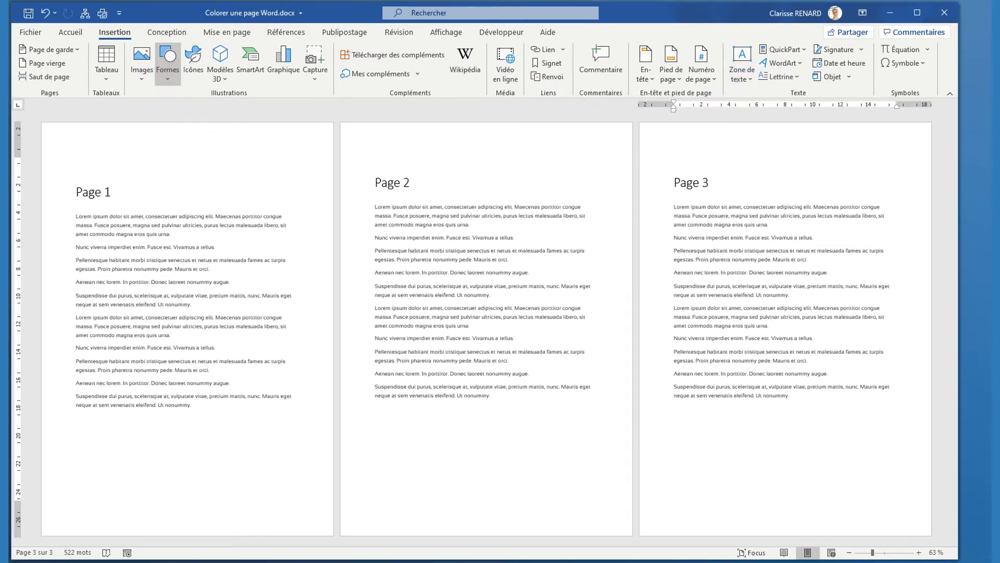
pyautogui.click(198, 111)
pyautogui.moveTo(53, 134); pyautogui.dragTo(333, 534)
pyautogui.moveTo(43, 534); pyautogui.dragTo(38, 536)
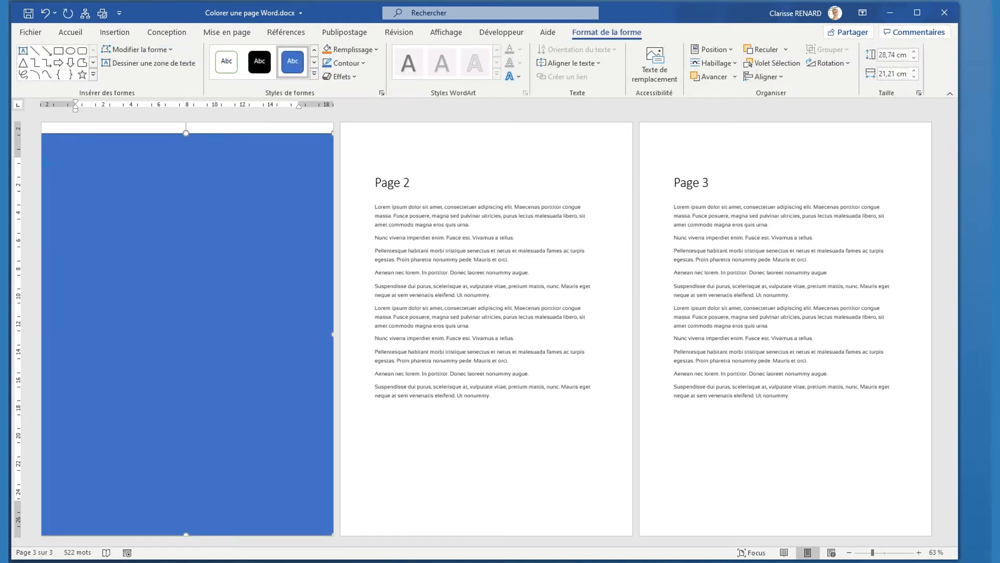
pyautogui.moveTo(186, 134); pyautogui.dragTo(186, 122)
# - Paste two copies of the blue rectangle and position them to cover pages 2 and 3 completely
pyautogui.hotkey('ctrl', 'v')
pyautogui.moveTo(192, 333); pyautogui.dragTo(783, 328)
pyautogui.hotkey('ctrl', 'v')
pyautogui.moveTo(644, 163); pyautogui.dragTo(644, 164)
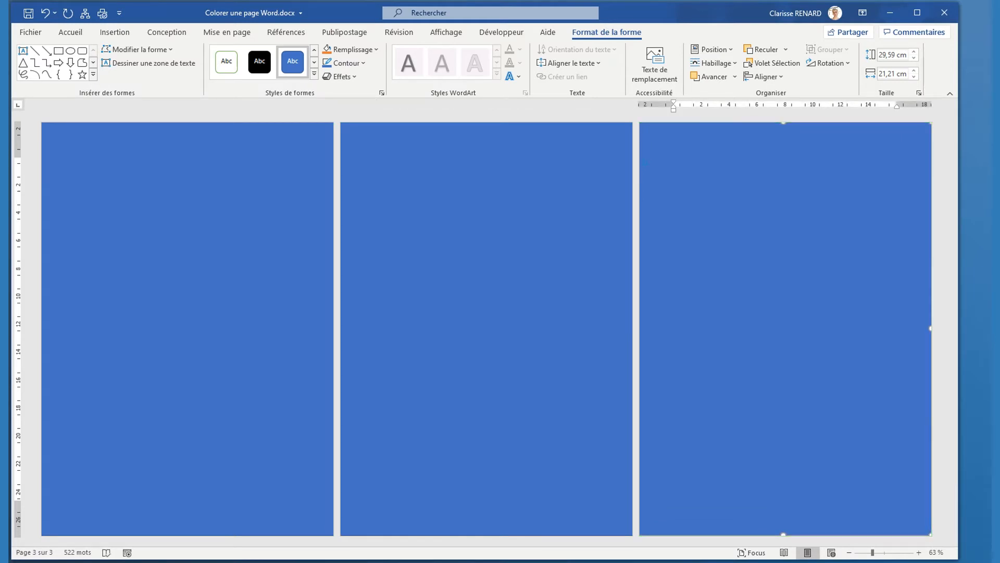
# - Send the page 1 rectangle behind the text with the Texte au-dessus option
pyautogui.click(188, 328)
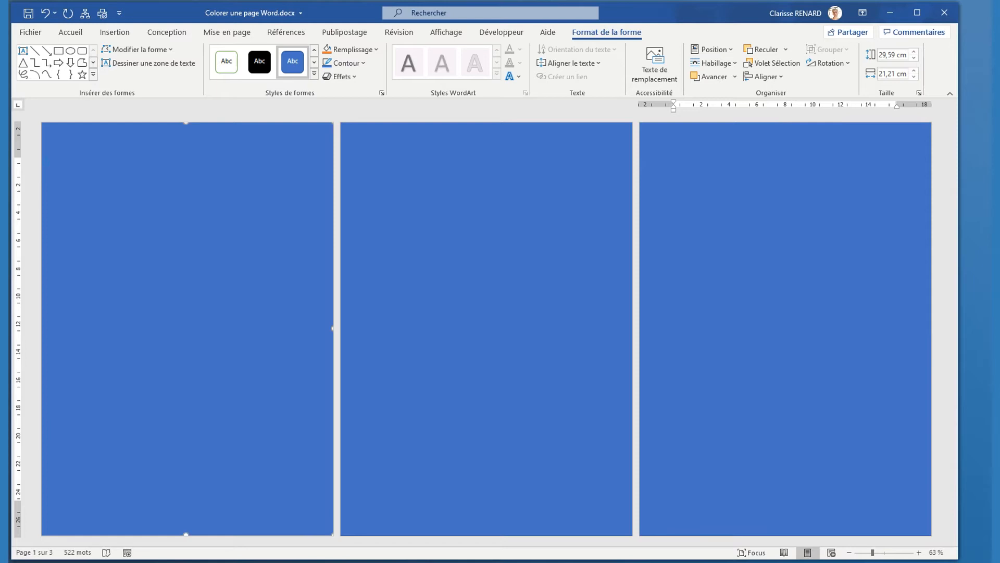
pyautogui.rightClick(188, 196)
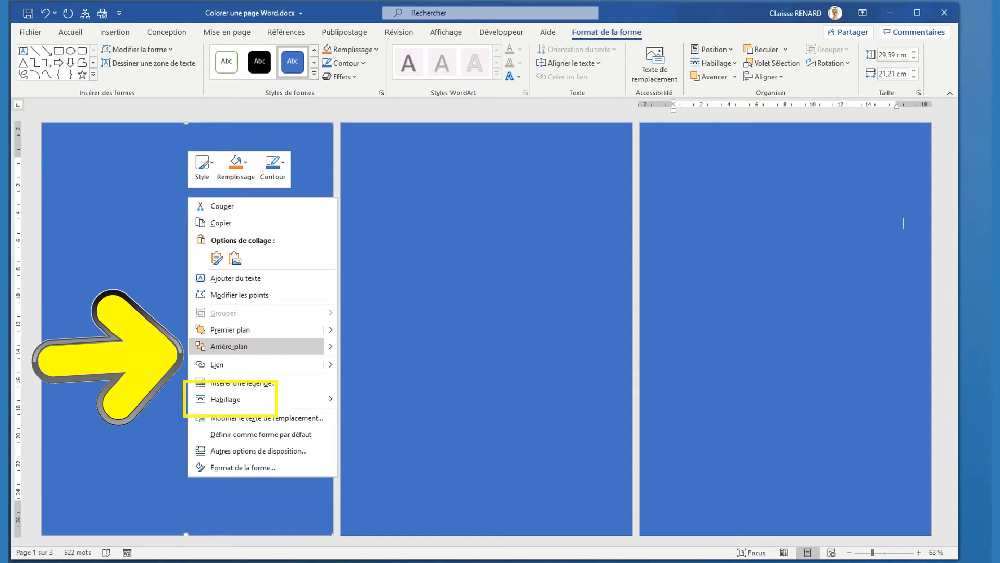
pyautogui.moveTo(330, 346)
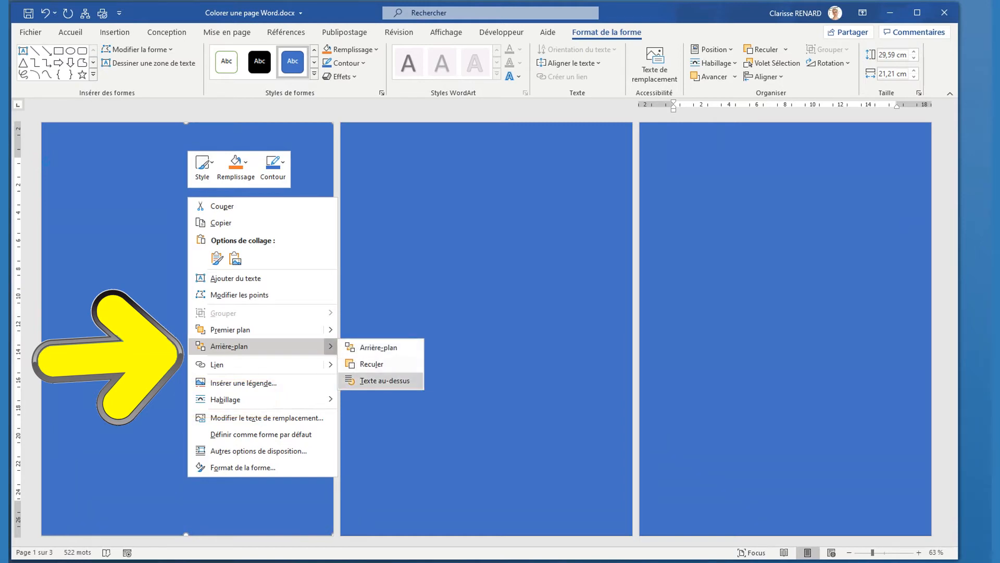
pyautogui.click(384, 380)
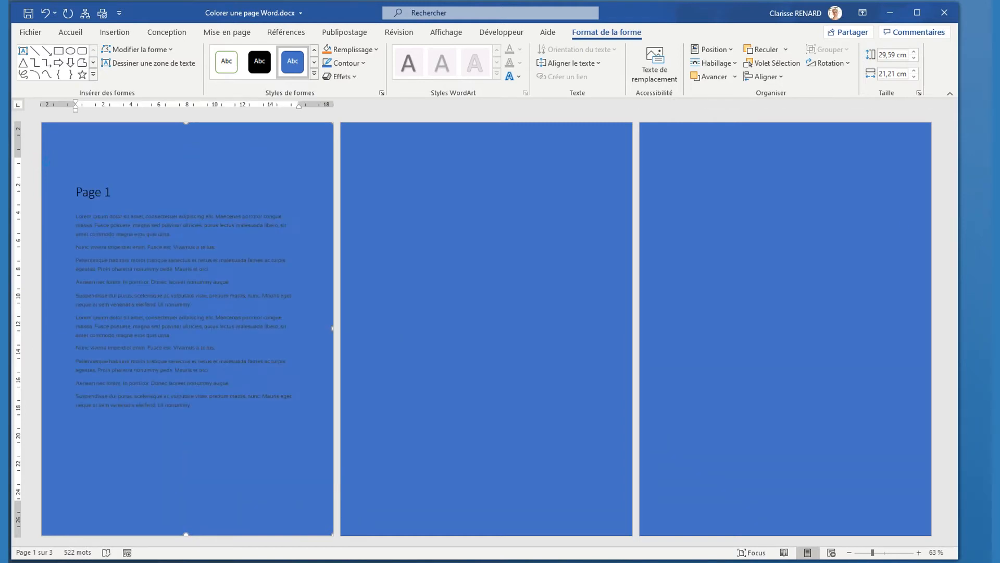
# - Change the font colour of the title and all body text on page 1 to white
pyautogui.moveTo(193, 405); pyautogui.dragTo(77, 179)
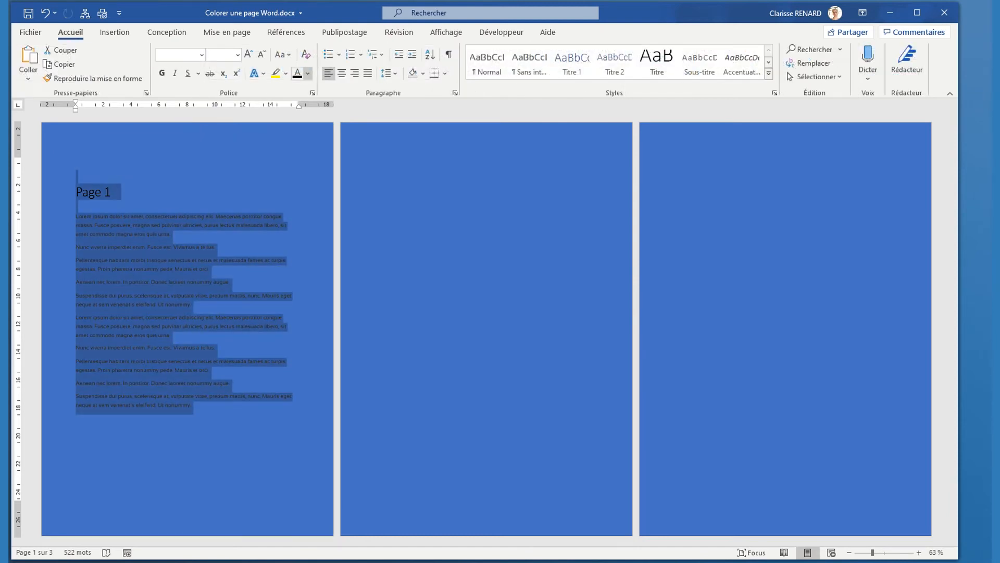
pyautogui.click(308, 74)
pyautogui.click(297, 122)
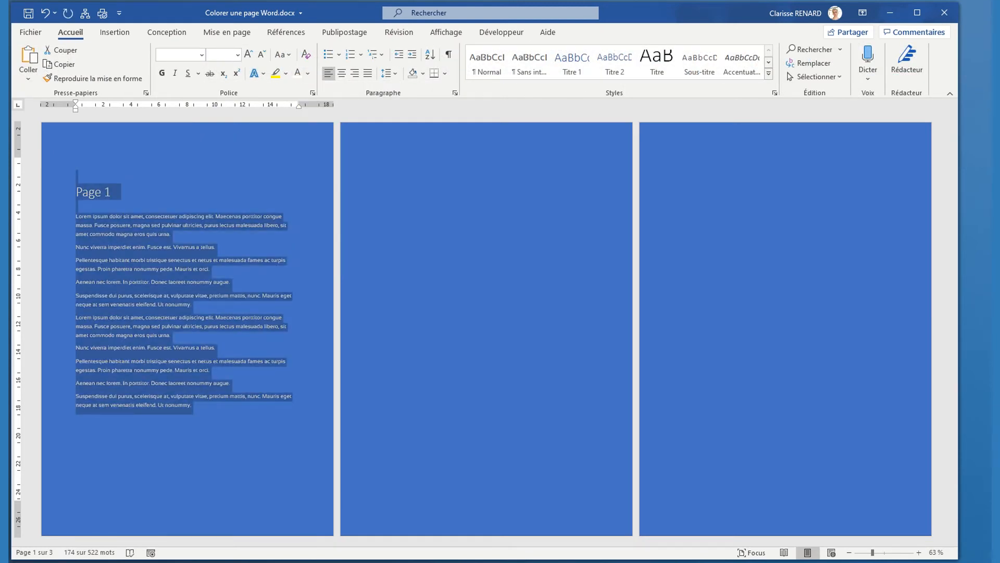
# - Fill the page 2 rectangle with the recently used coral colour and place it behind the text
pyautogui.click(469, 260)
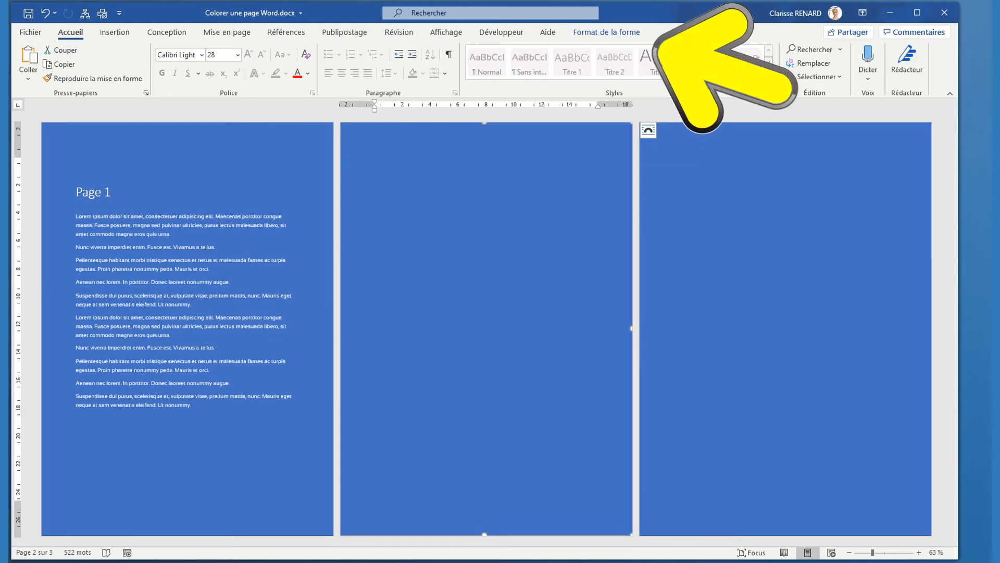
pyautogui.click(606, 31)
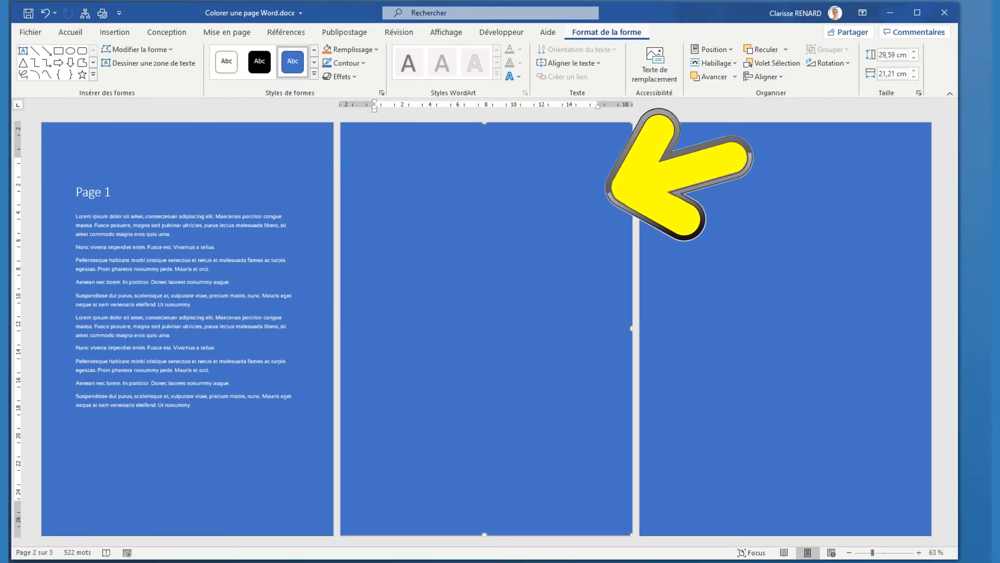
pyautogui.click(351, 49)
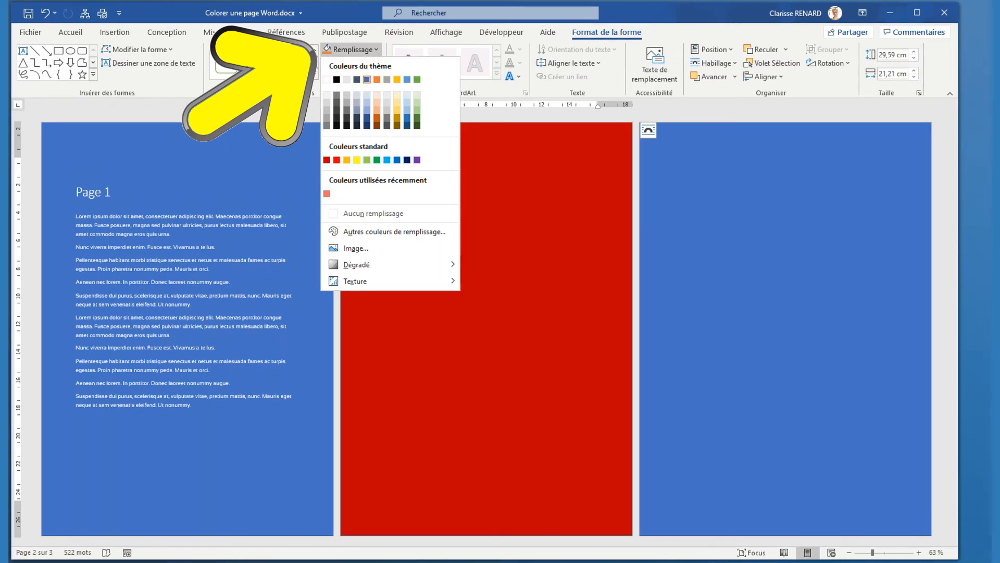
pyautogui.click(326, 194)
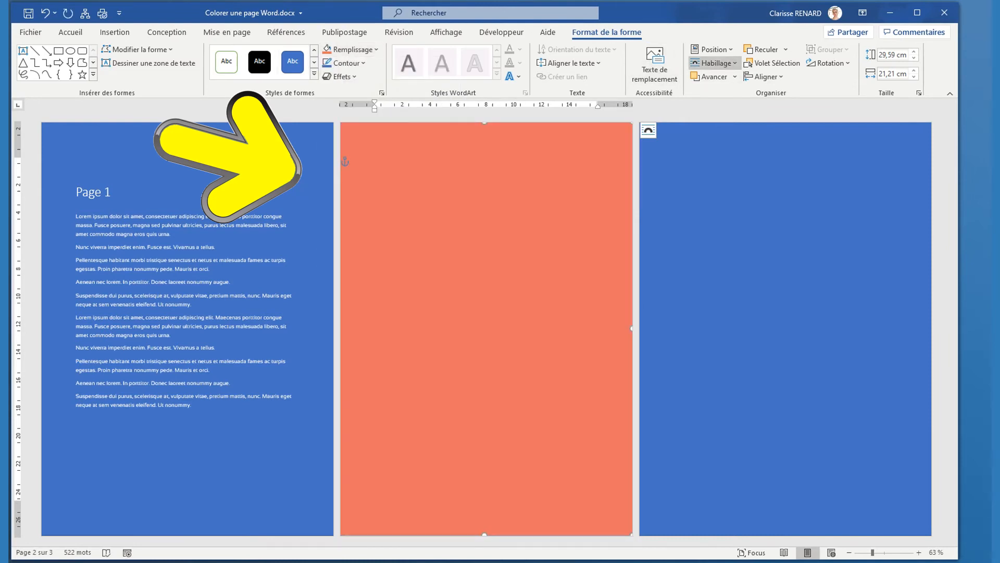
pyautogui.click(713, 63)
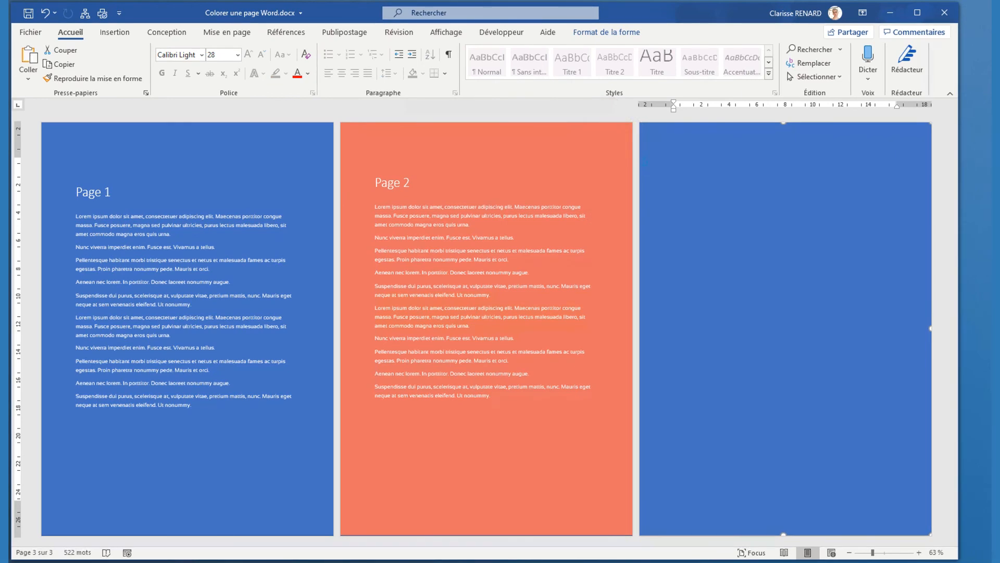
# - Fill the page 3 rectangle with a light pink from the standard colours and place it behind the text
pyautogui.click(606, 31)
pyautogui.click(350, 49)
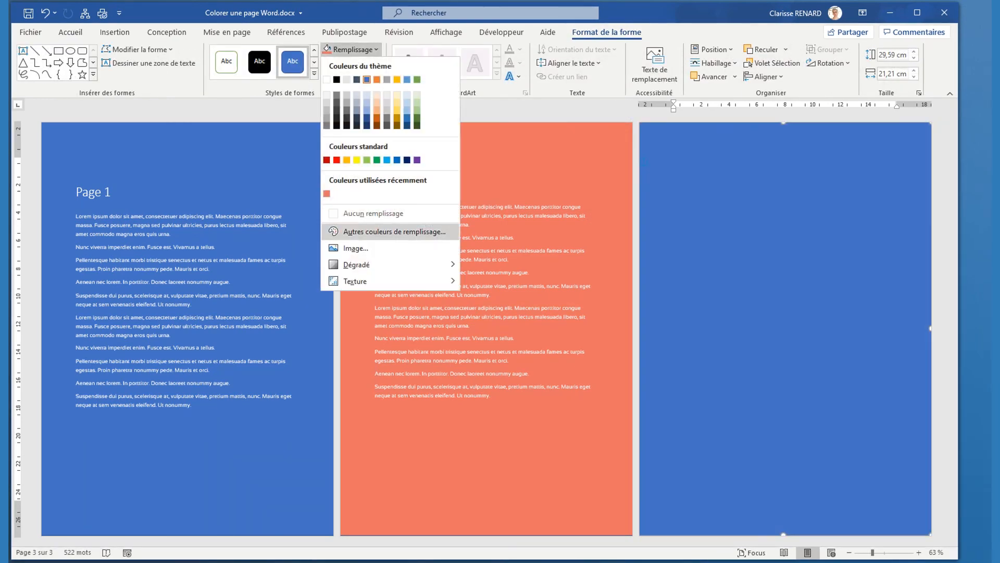
pyautogui.click(359, 233)
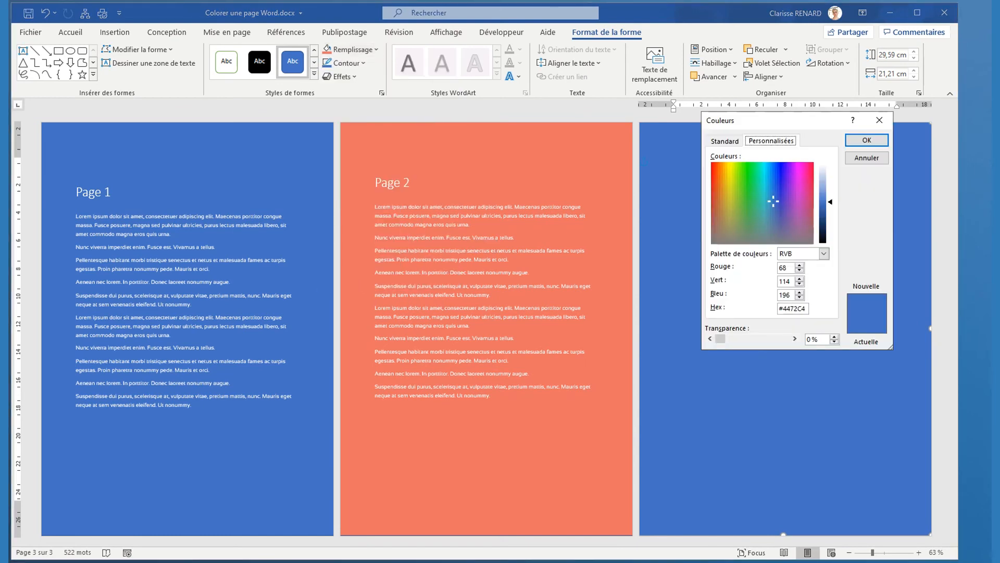
pyautogui.click(724, 141)
pyautogui.click(762, 217)
pyautogui.click(775, 214)
pyautogui.click(867, 141)
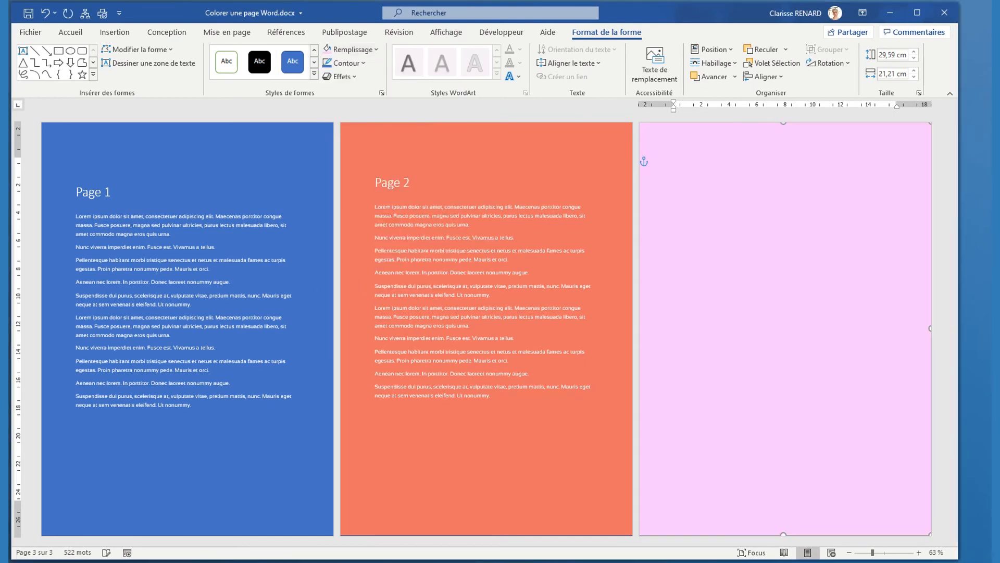
pyautogui.click(713, 63)
pyautogui.click(736, 165)
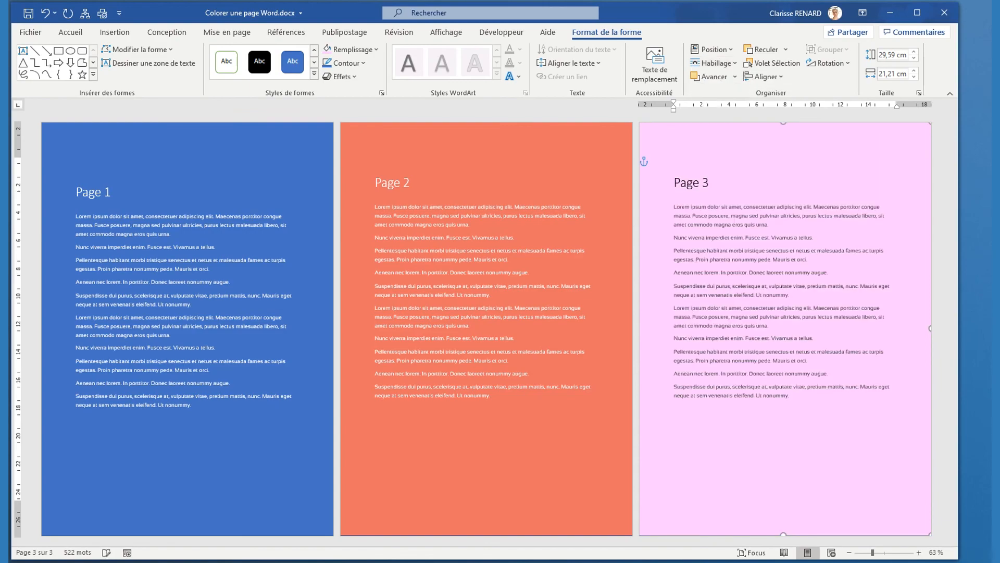